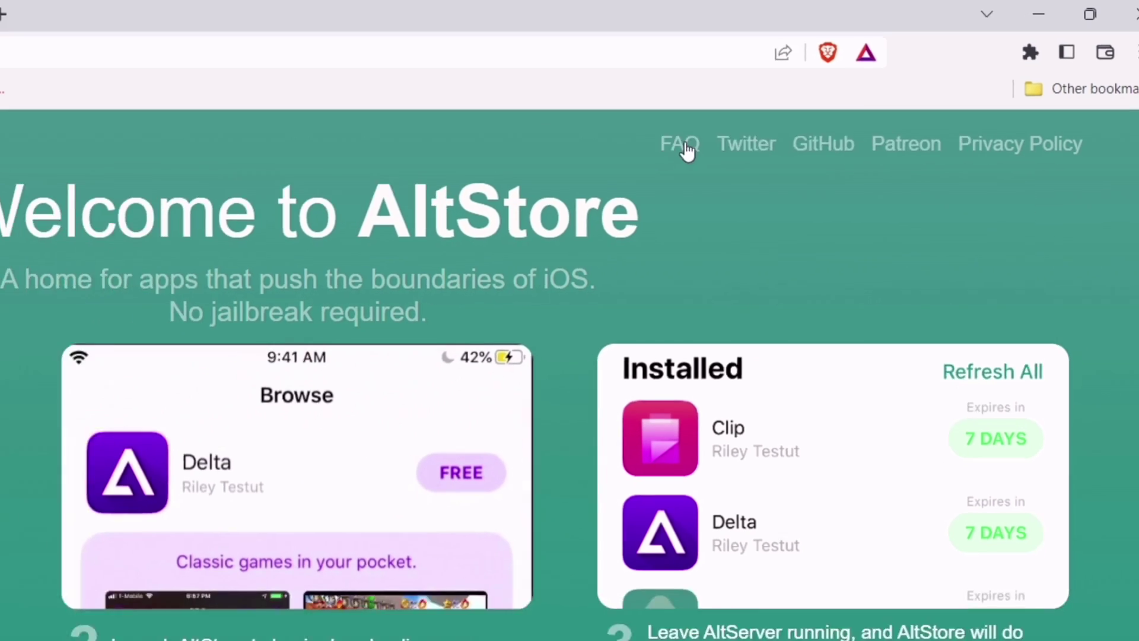
- Open the AltStore FAQ site from the altstore.io header
click(642, 164)
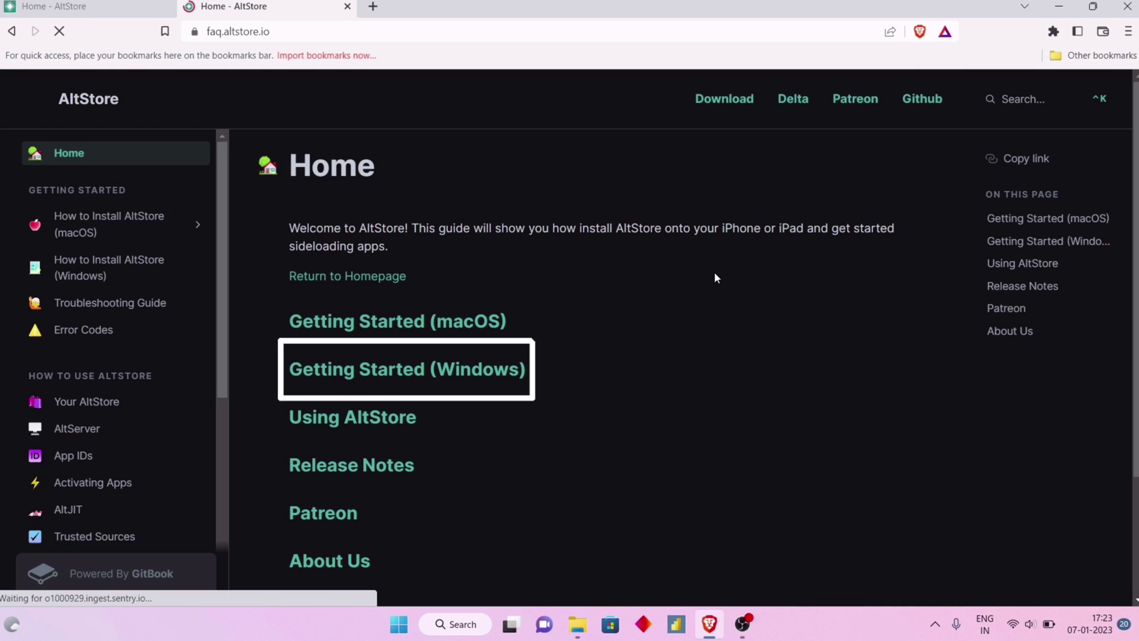
- From the Getting Started (Windows) guide, download 64-bit iTunes and iCloud, then run the iTunes installer
click(461, 369)
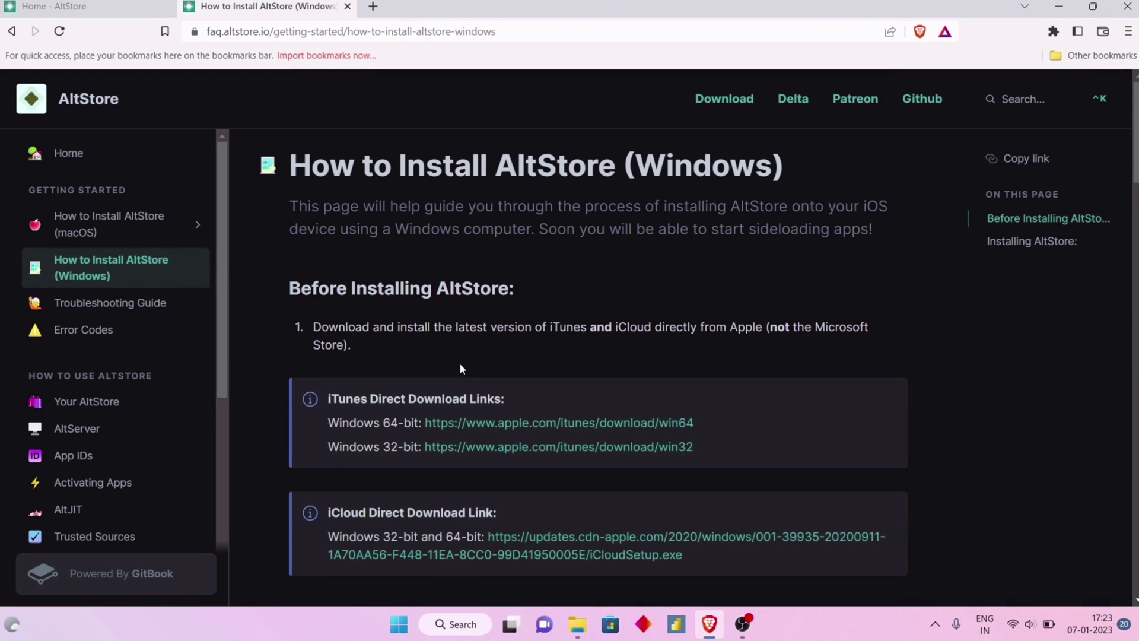
scroll(459, 370, down, 2)
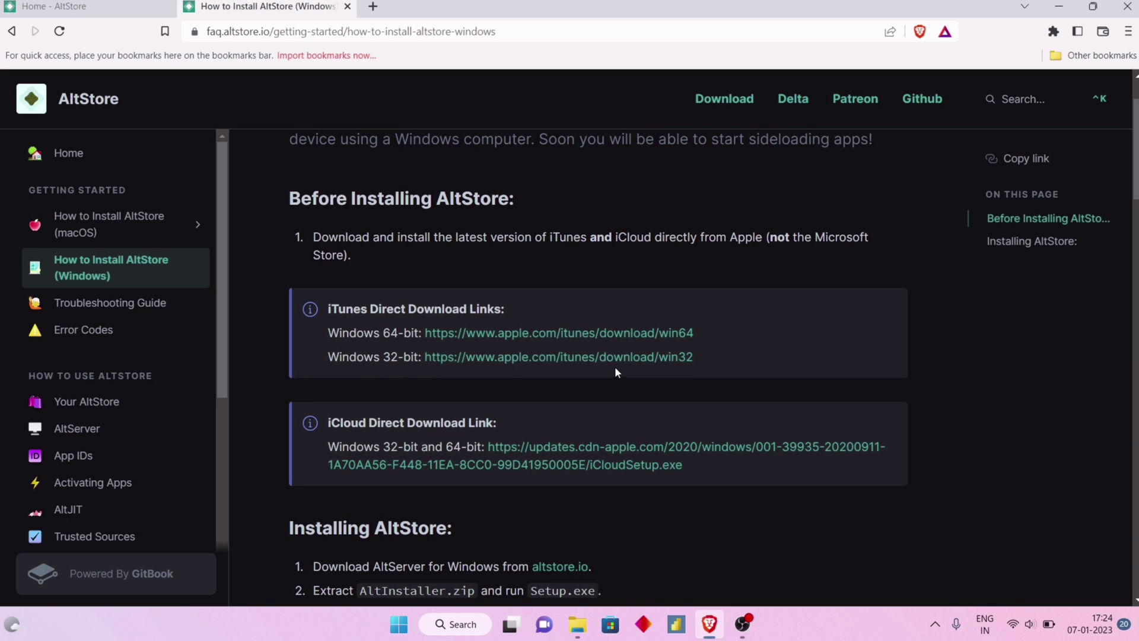
click(629, 337)
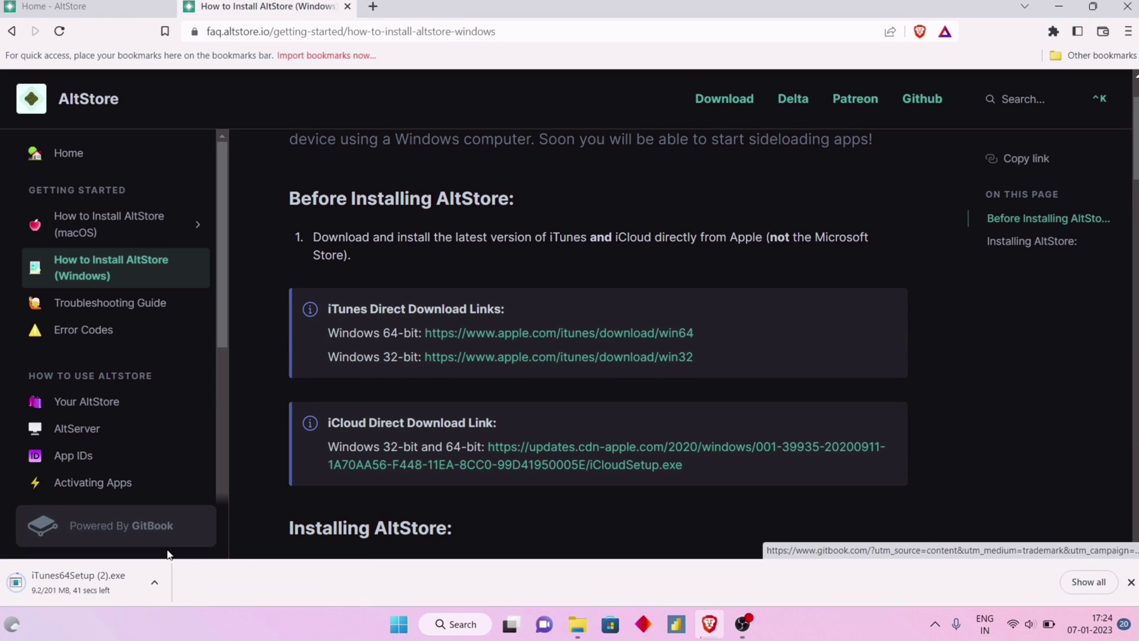
click(599, 465)
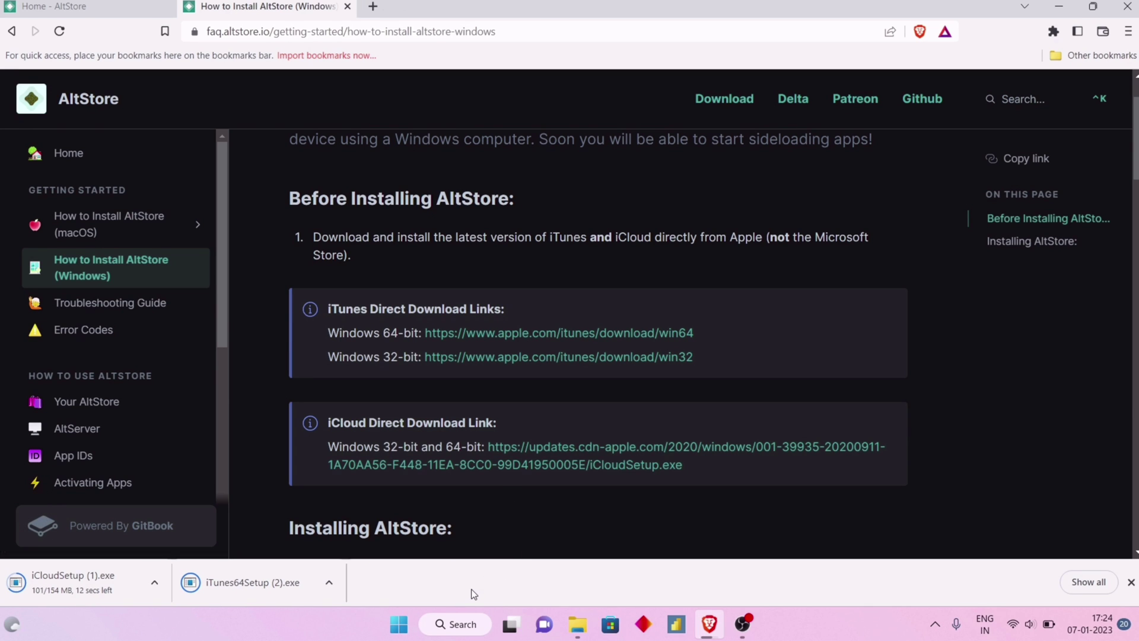
click(263, 586)
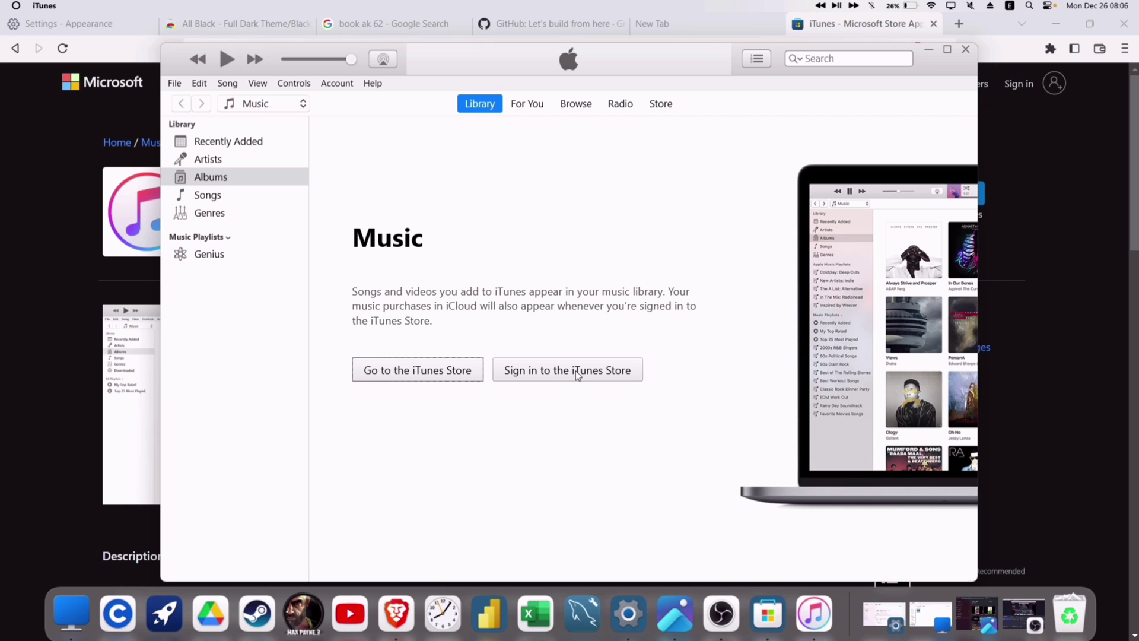
- Sign in to the iTunes Store and authorize this computer with the Apple ID password
click(575, 372)
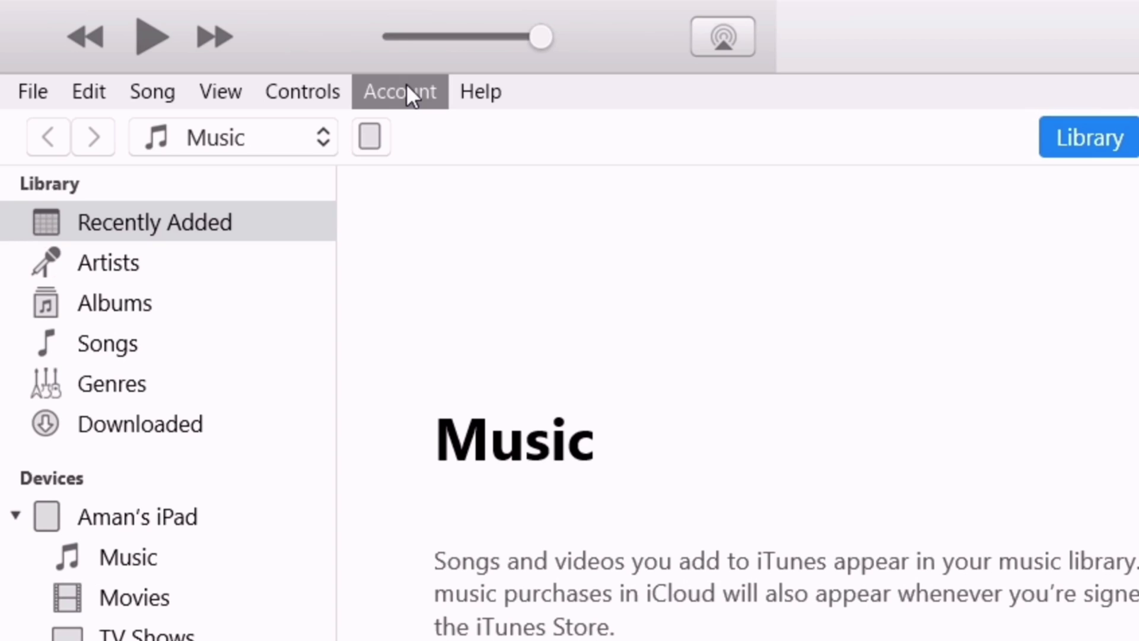
click(408, 89)
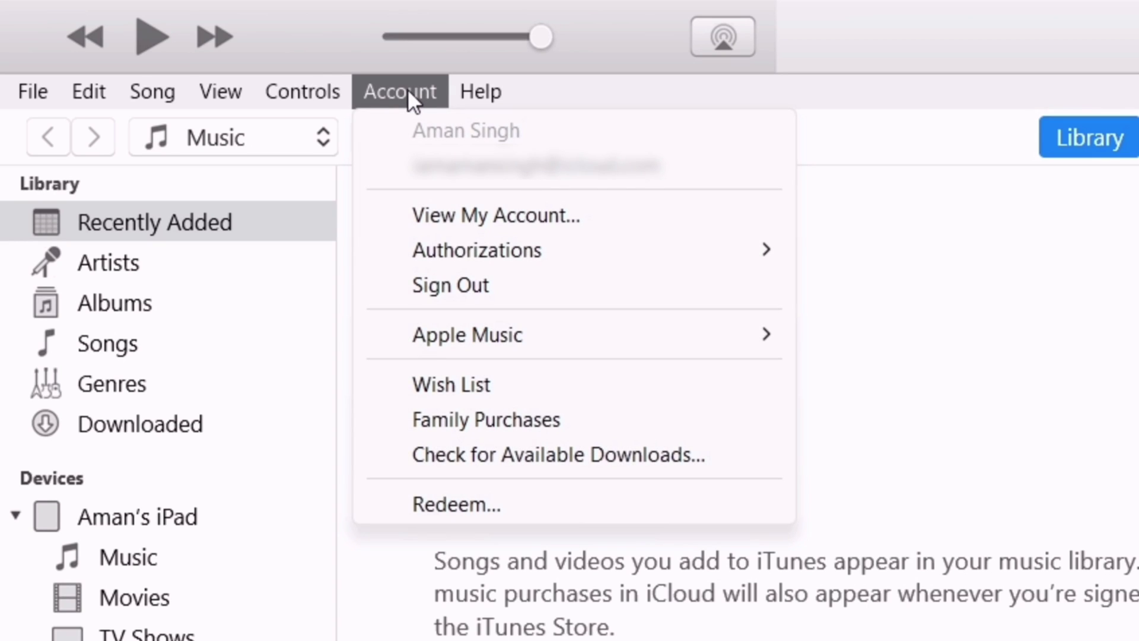
mouse_move(553, 255)
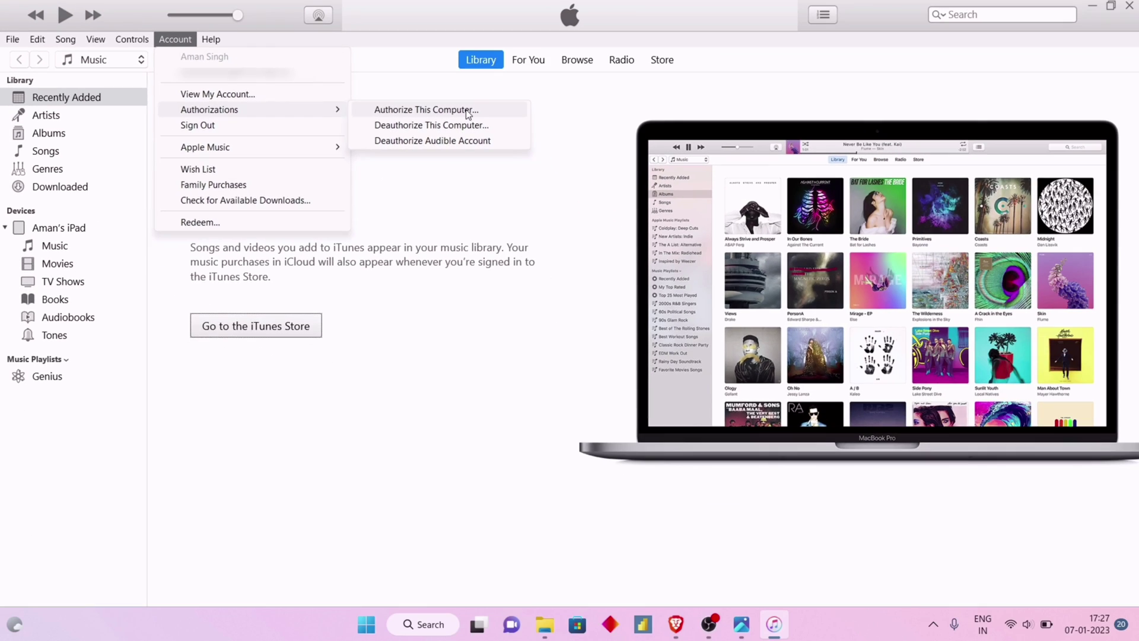
click(1047, 250)
text(xxxxx)
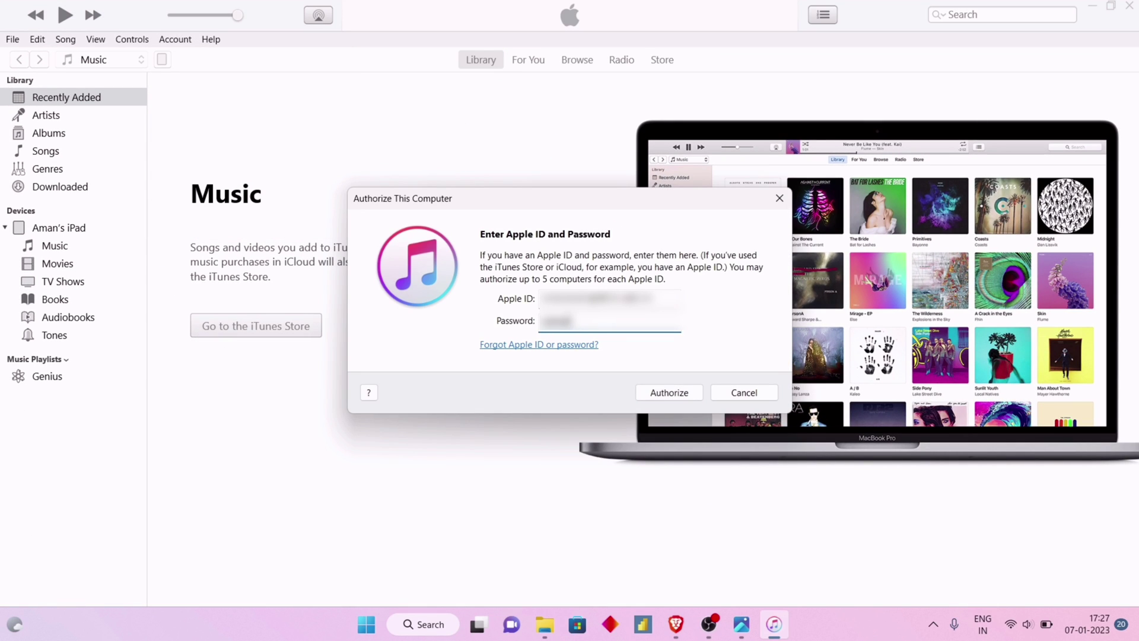
text(xxxxxxxx)
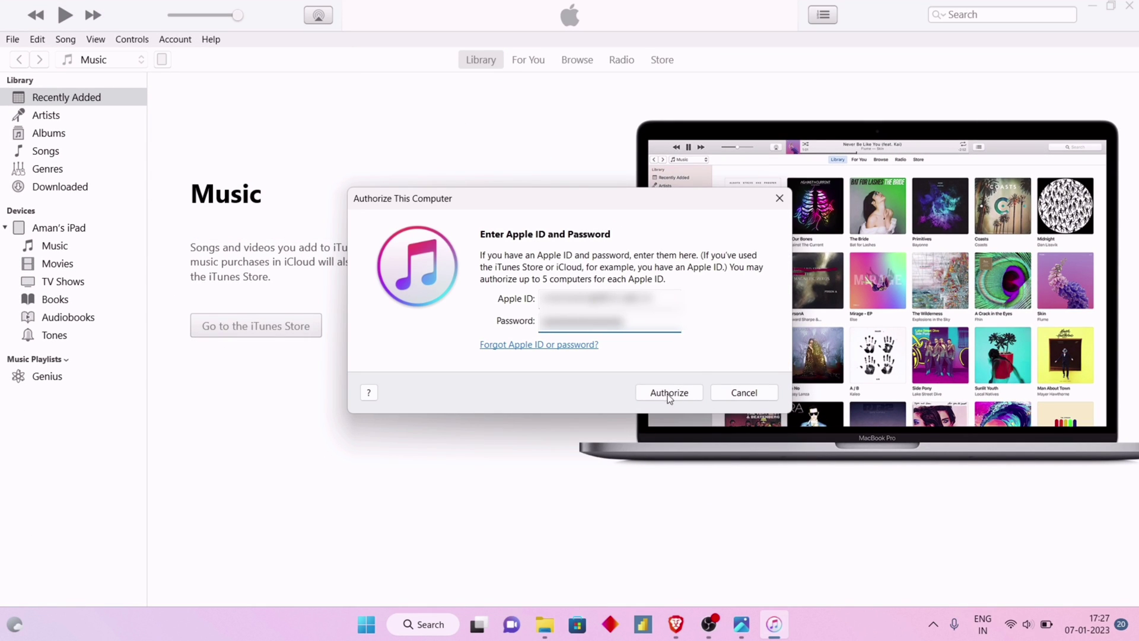
click(669, 392)
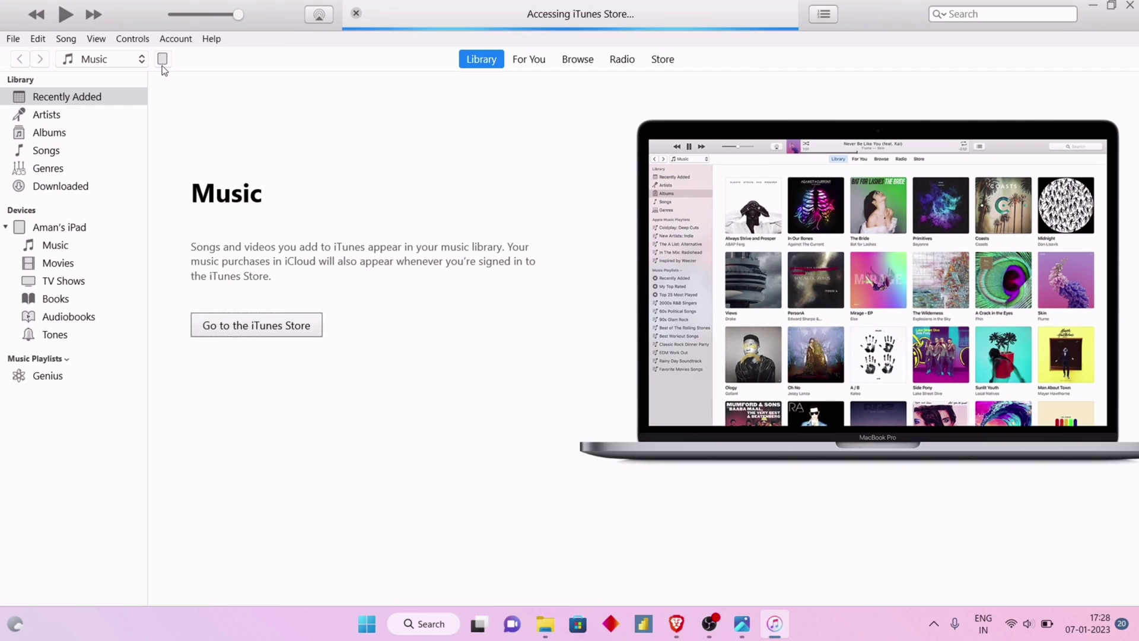
click(343, 131)
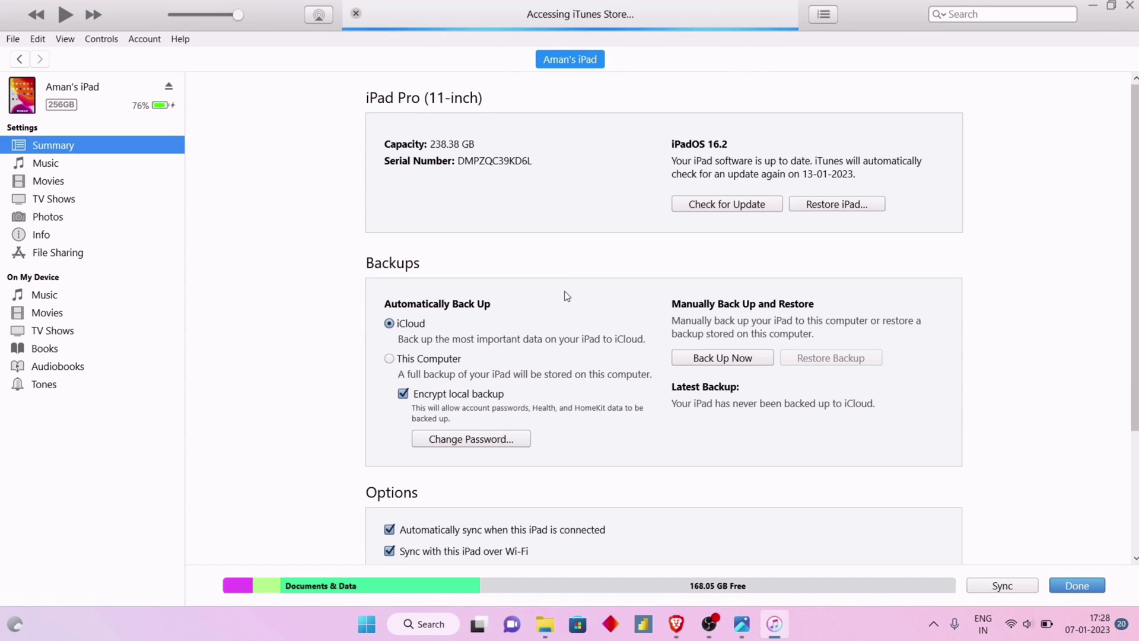
scroll(667, 253, down, 1)
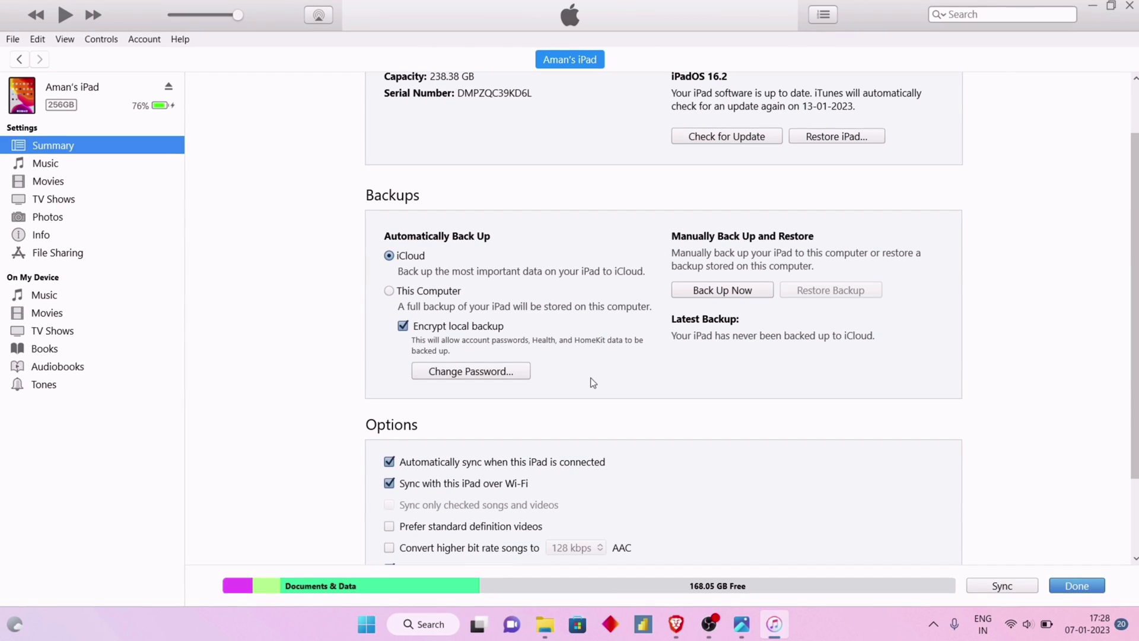
scroll(592, 383, down, 2)
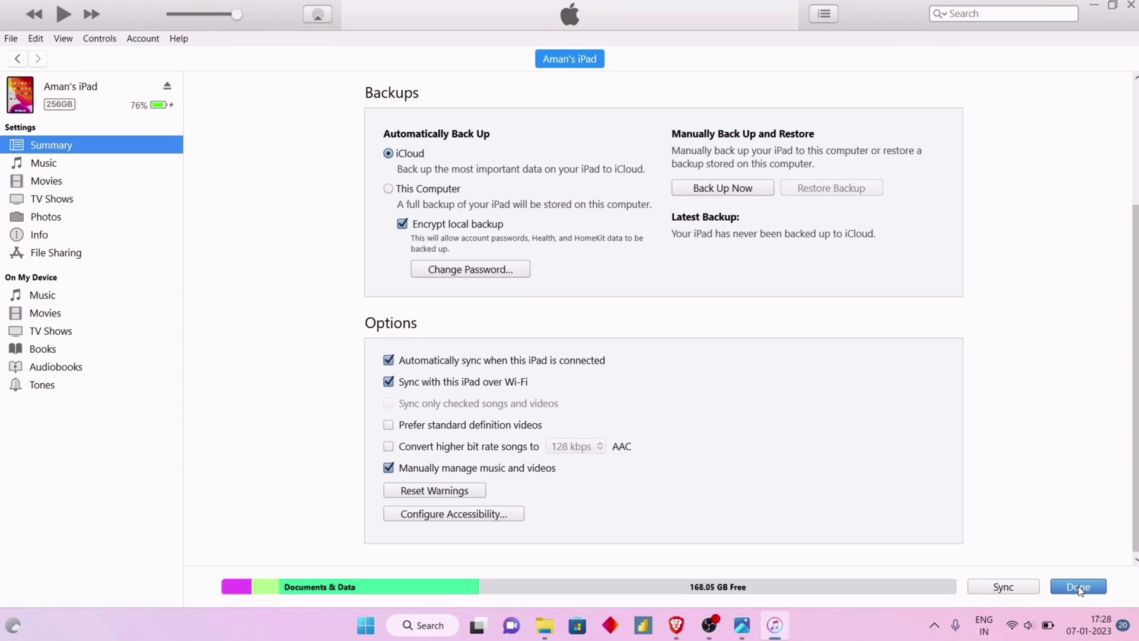
click(1078, 587)
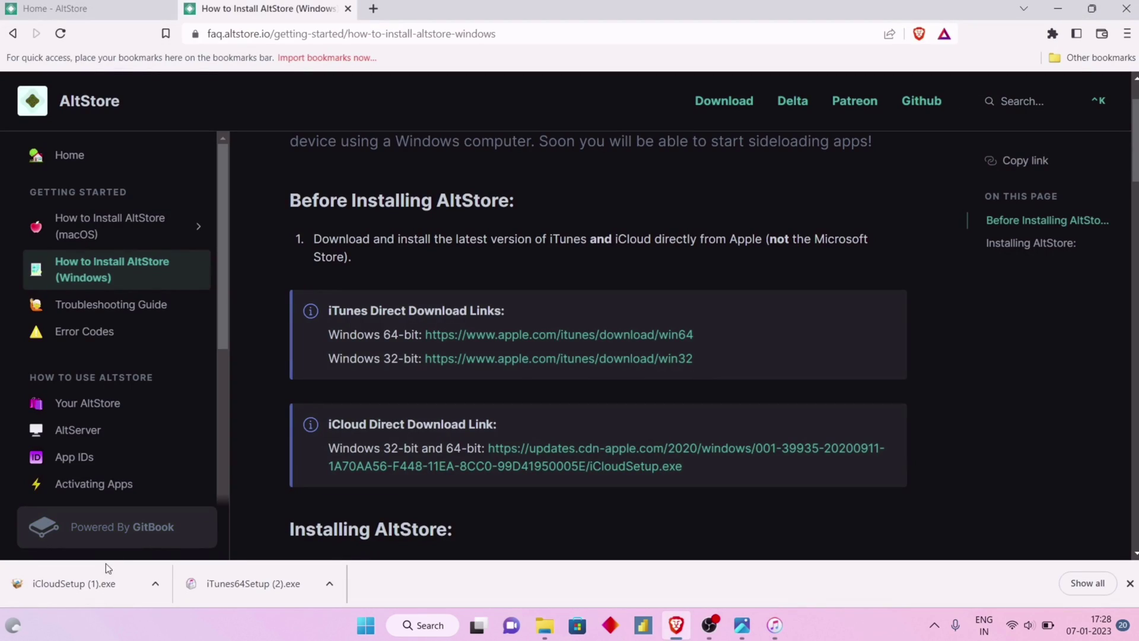
- Install iCloud, sign in with the Apple ID e-mail and password, and apply the chosen features
click(103, 575)
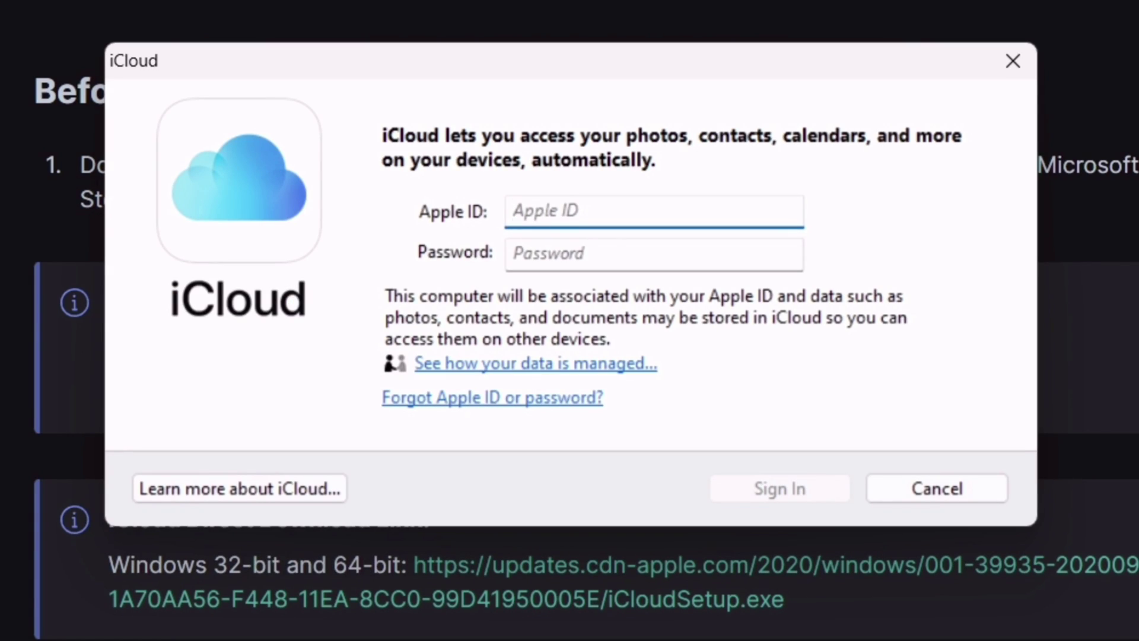
text(user@icloud.com)
key(Tab)
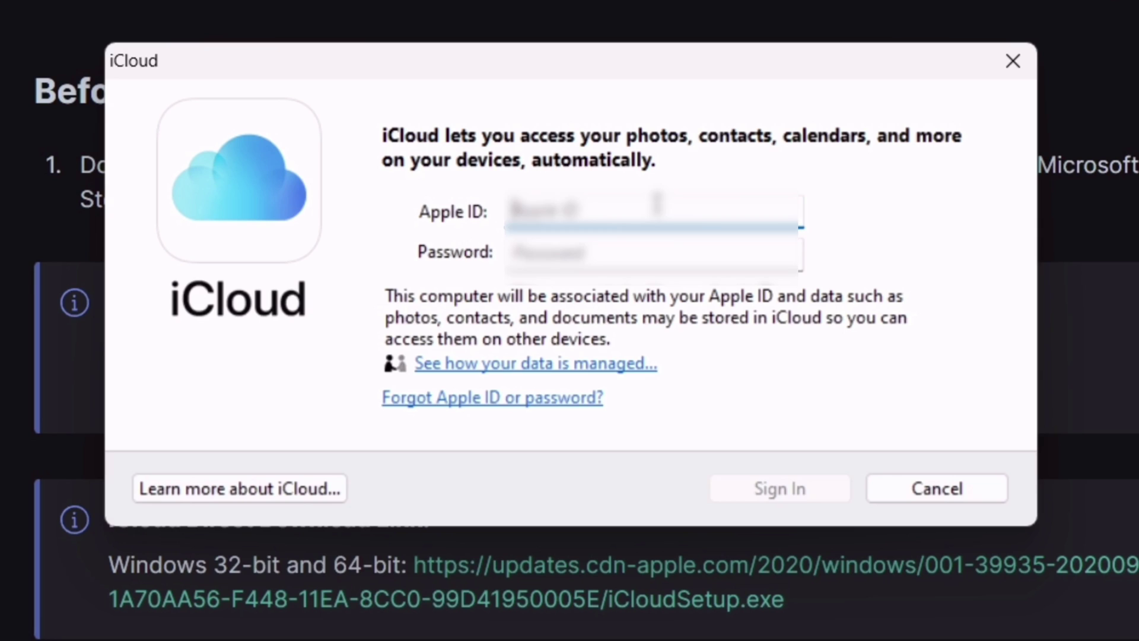
text(password)
click(788, 492)
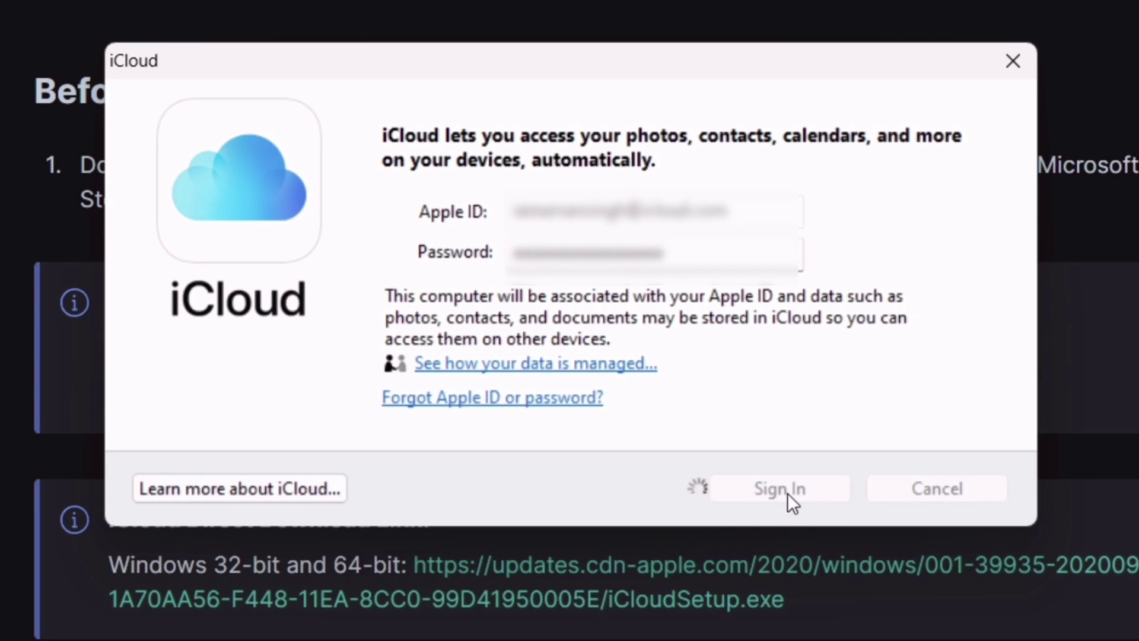
click(903, 528)
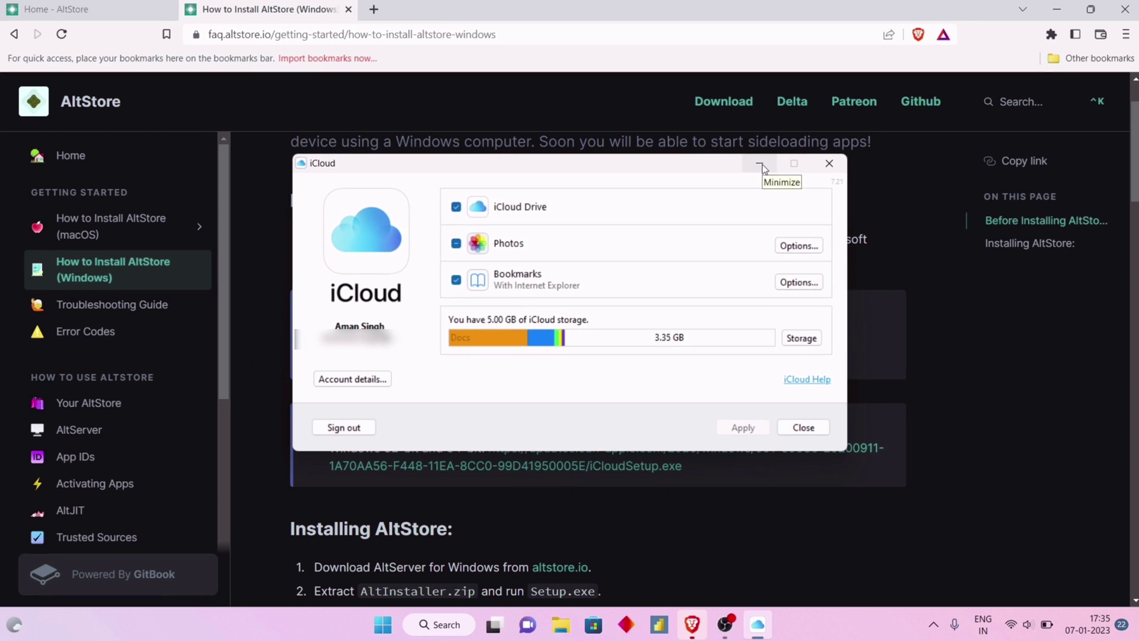
- Minimise iCloud and launch iTunes by searching 'it' in Windows Search
click(933, 20)
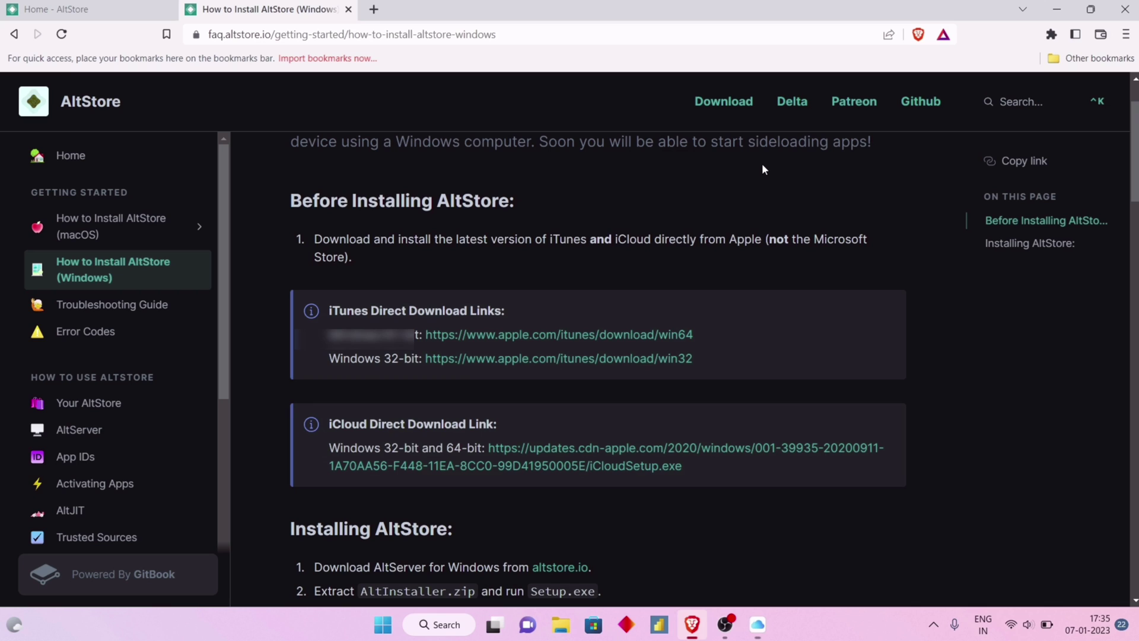
click(444, 624)
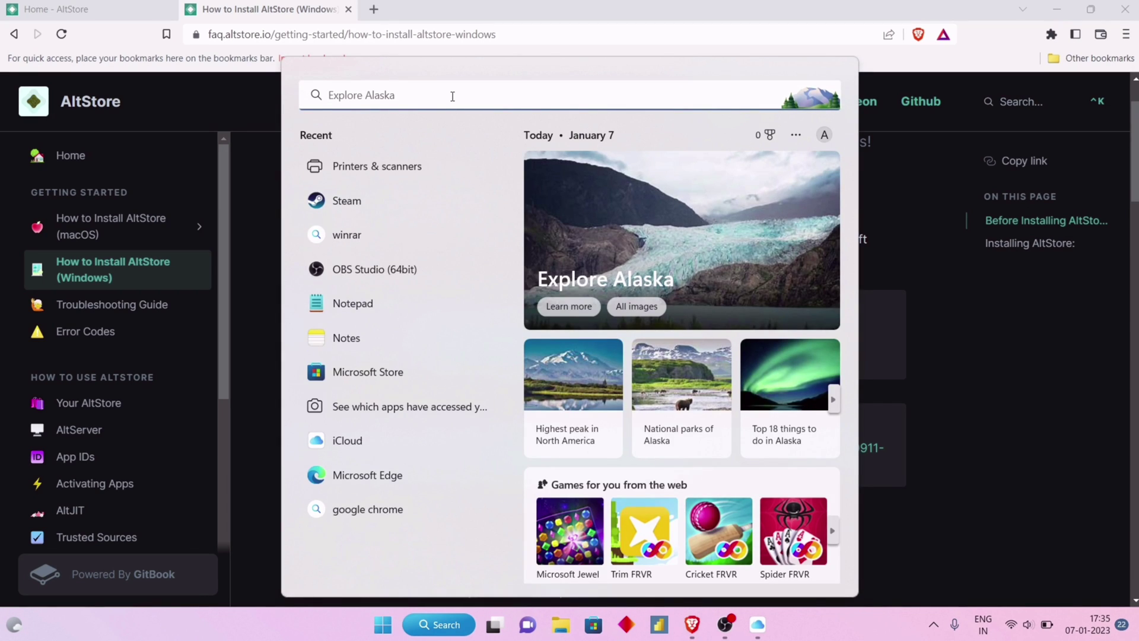
text(it)
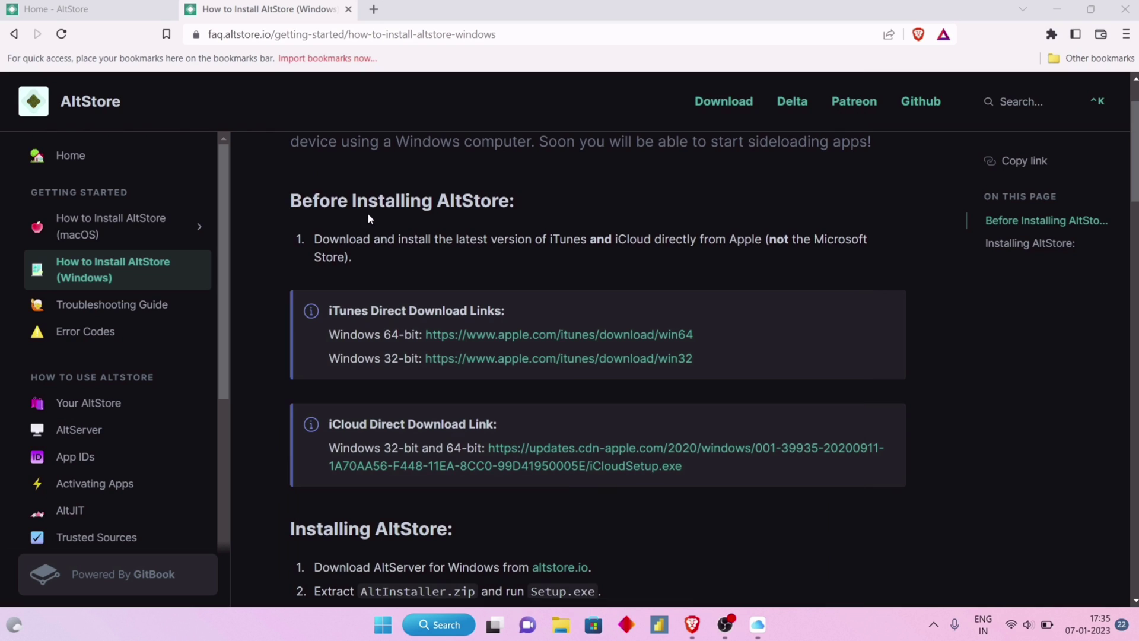
click(368, 214)
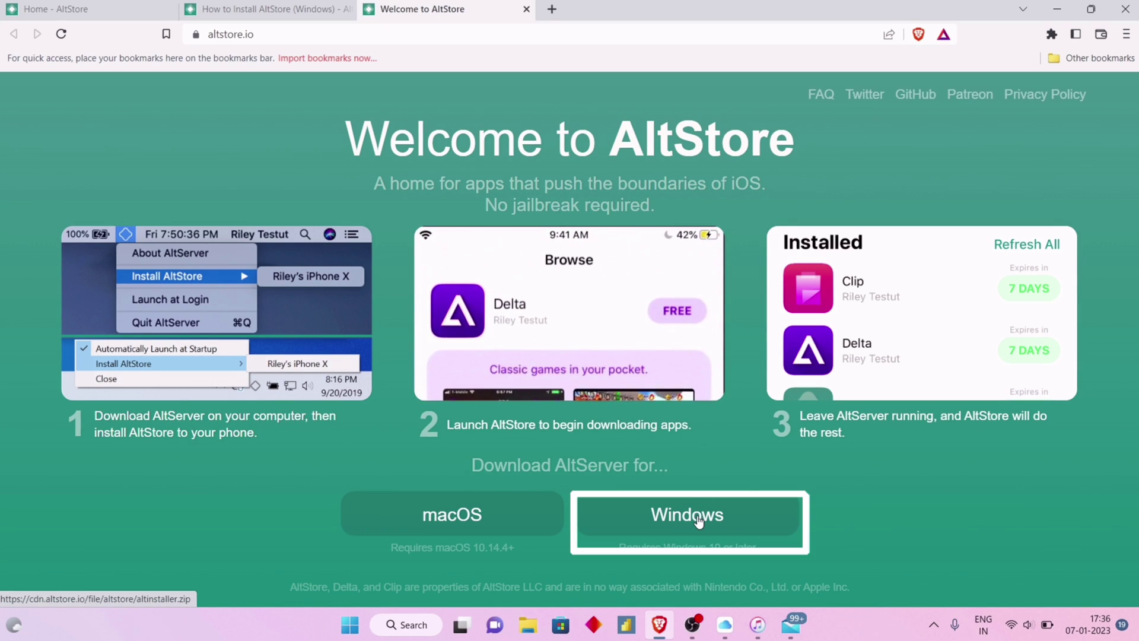
- Download AltServer for Windows from altstore.io as altinstaller (2).zip
click(674, 515)
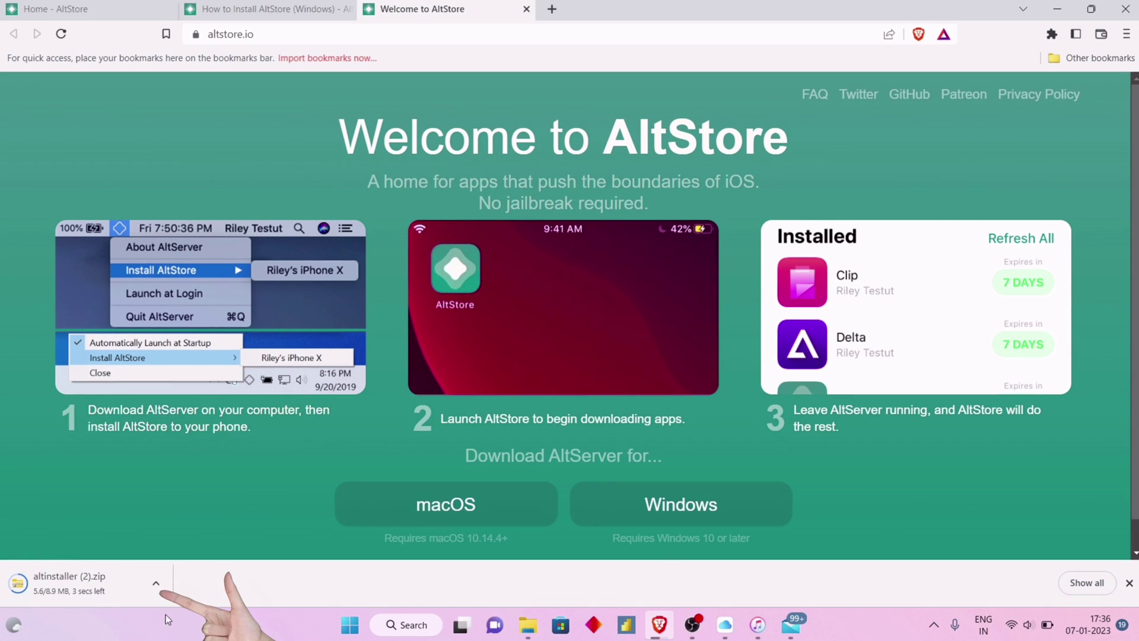
- Extract altinstaller (1).zip in Downloads and open the extracted altinstaller (1) folder
click(92, 603)
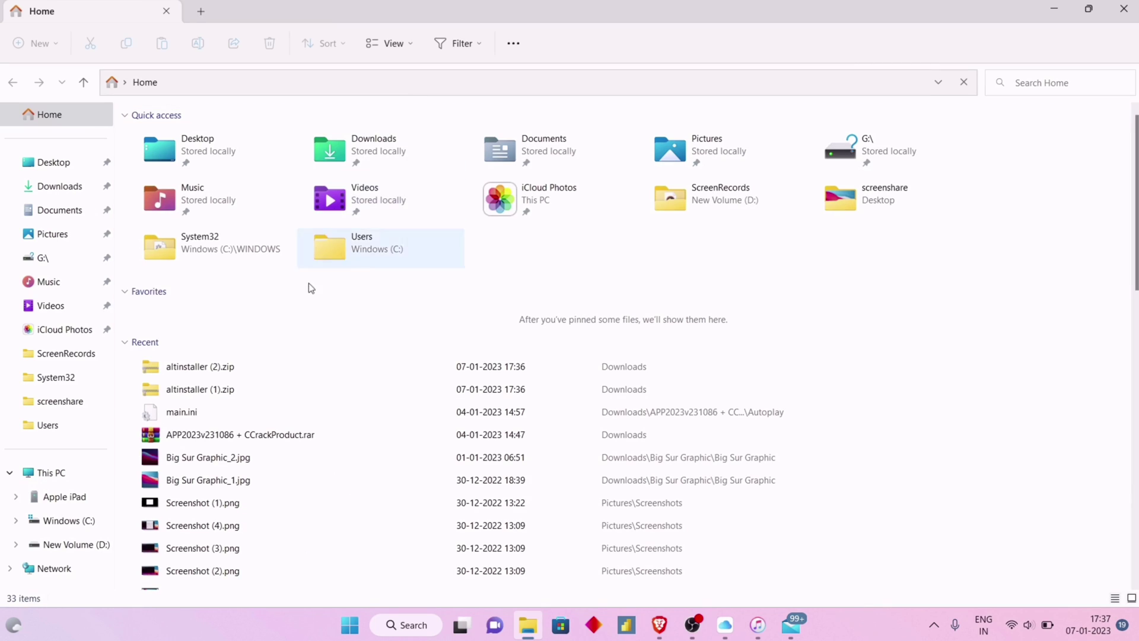
double_click(359, 146)
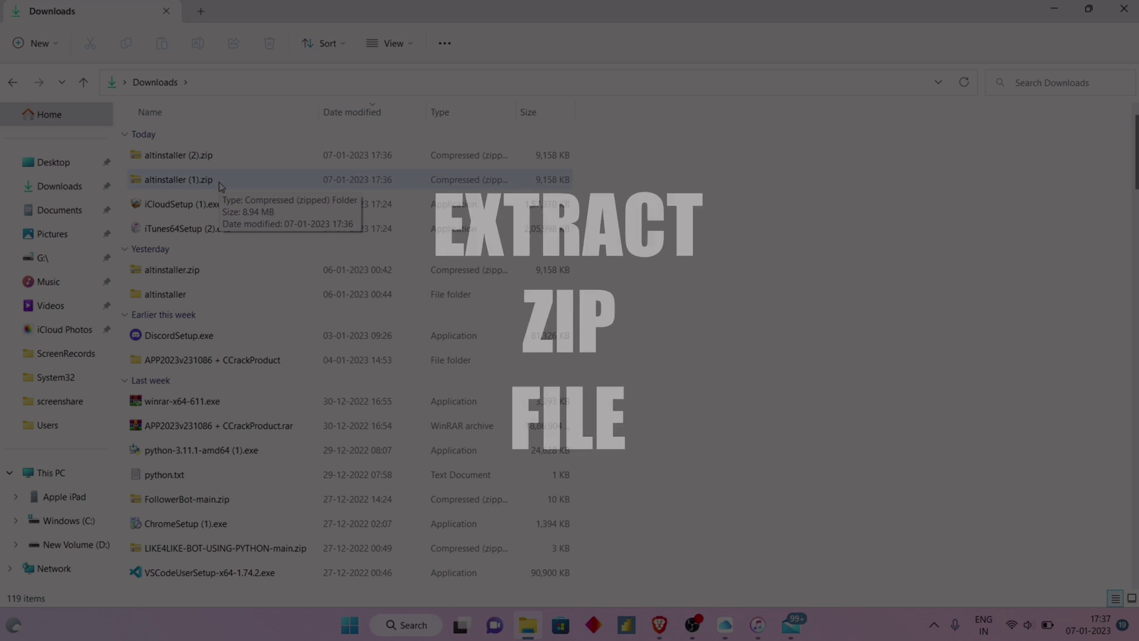
right_click(219, 183)
click(280, 320)
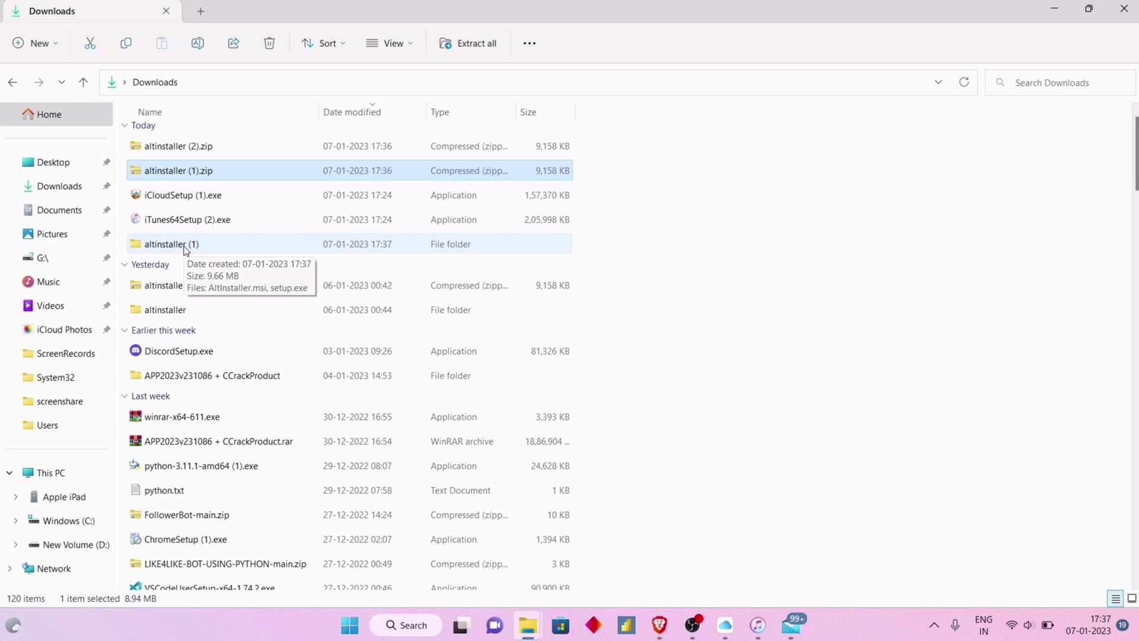
double_click(186, 250)
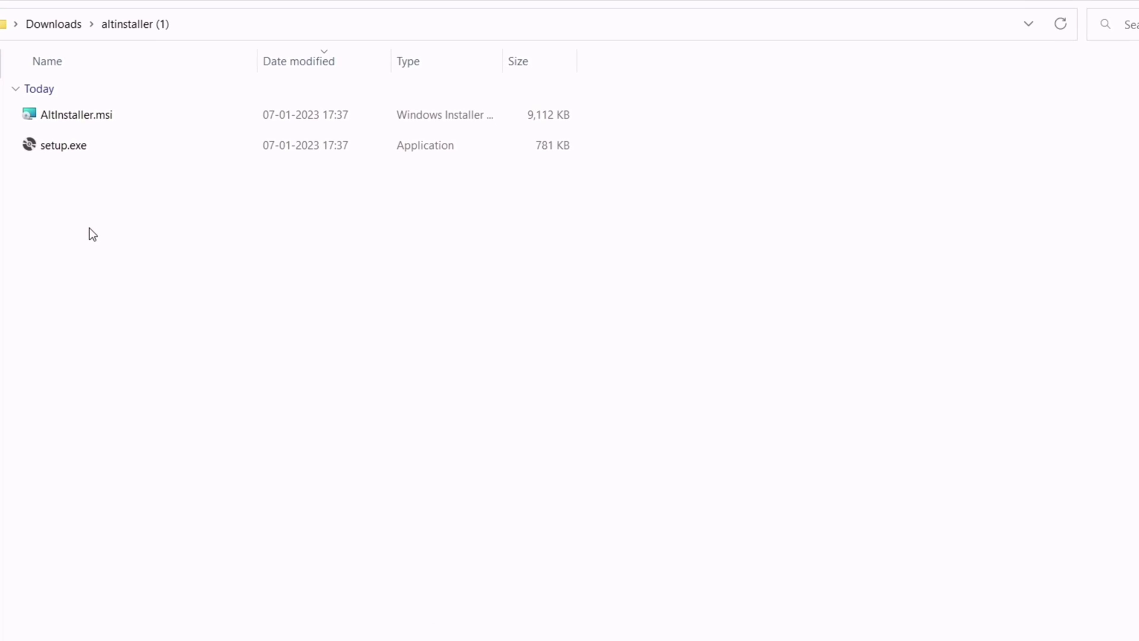
- Run setup.exe and install AltServer for Everyone into C:\Program Files (x86)\AltServer
double_click(100, 159)
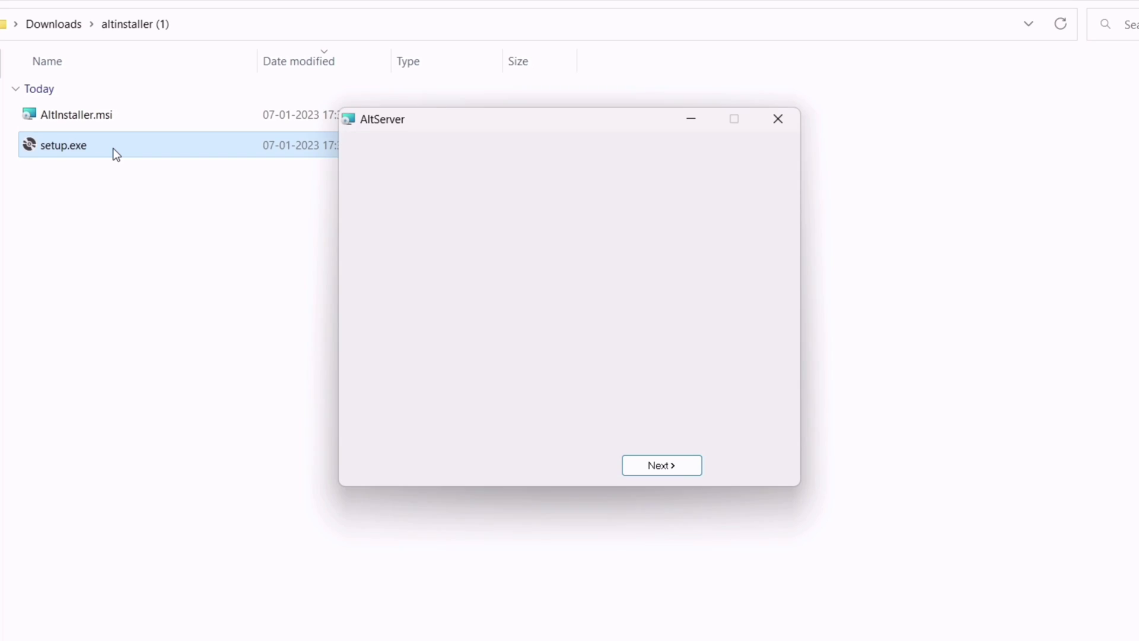
click(660, 466)
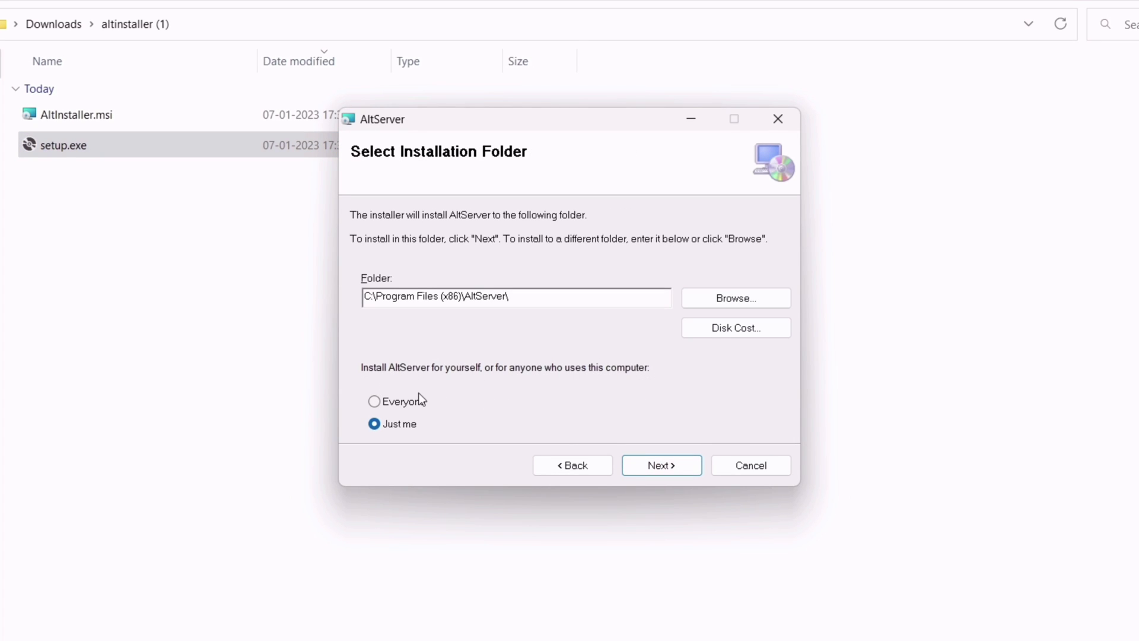
click(376, 402)
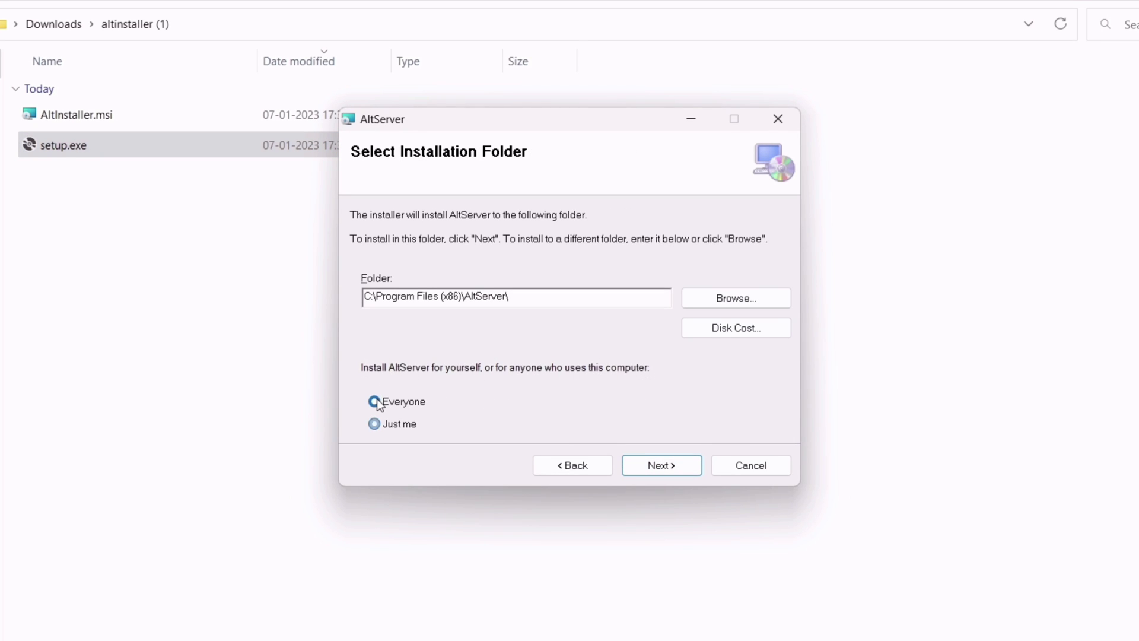
click(668, 469)
click(670, 467)
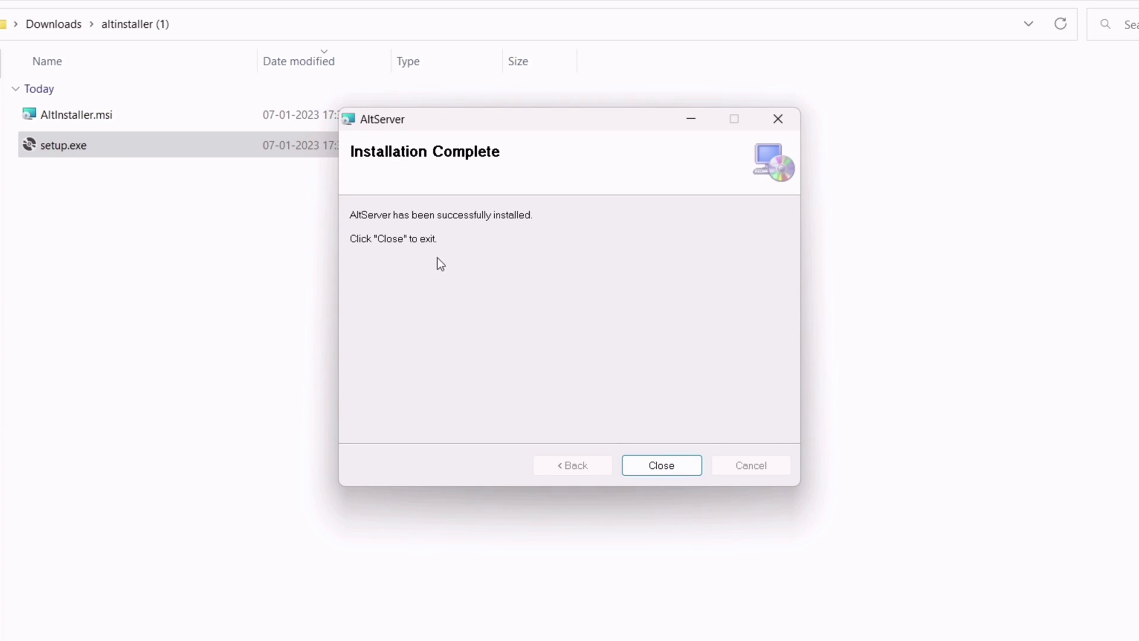
- Close the installer, search 'alt', and run AltServer as administrator
click(640, 465)
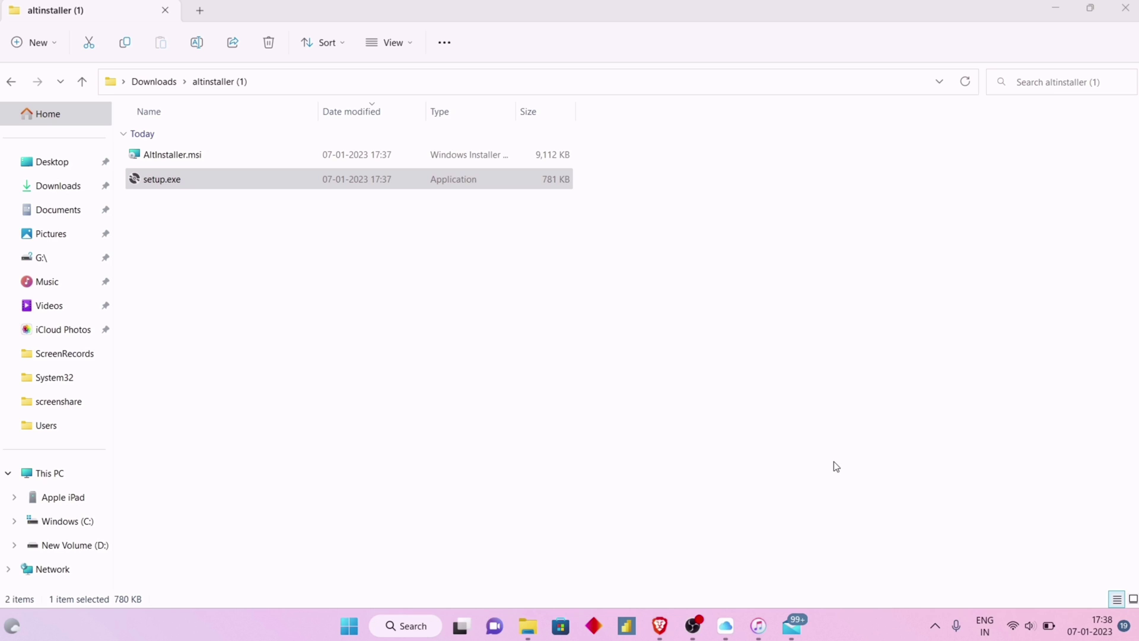
click(411, 628)
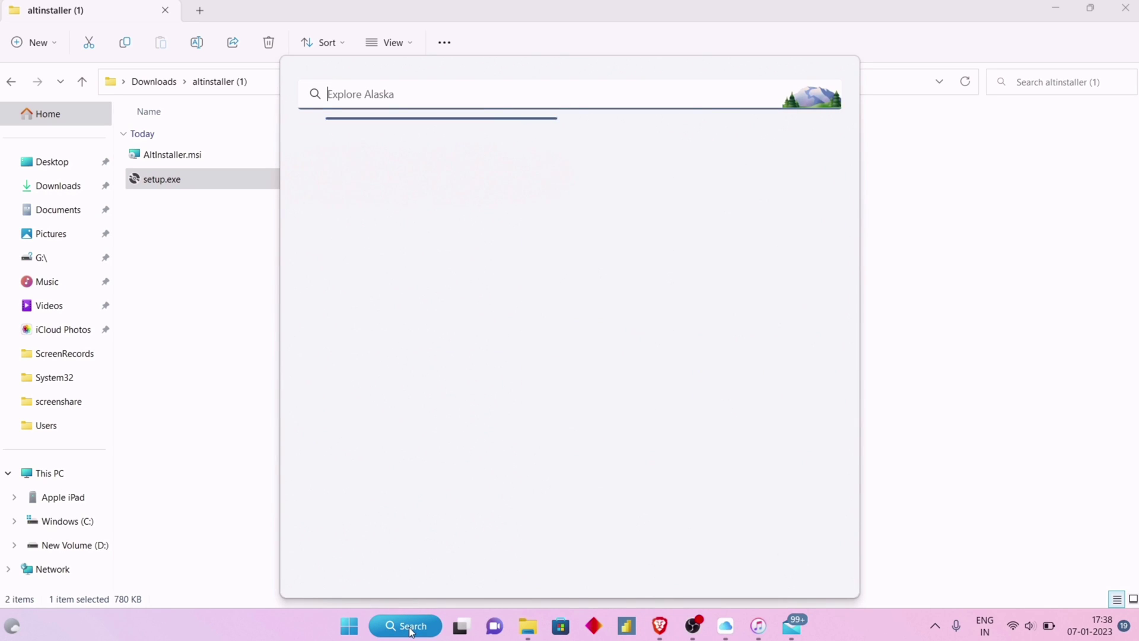
text(alt)
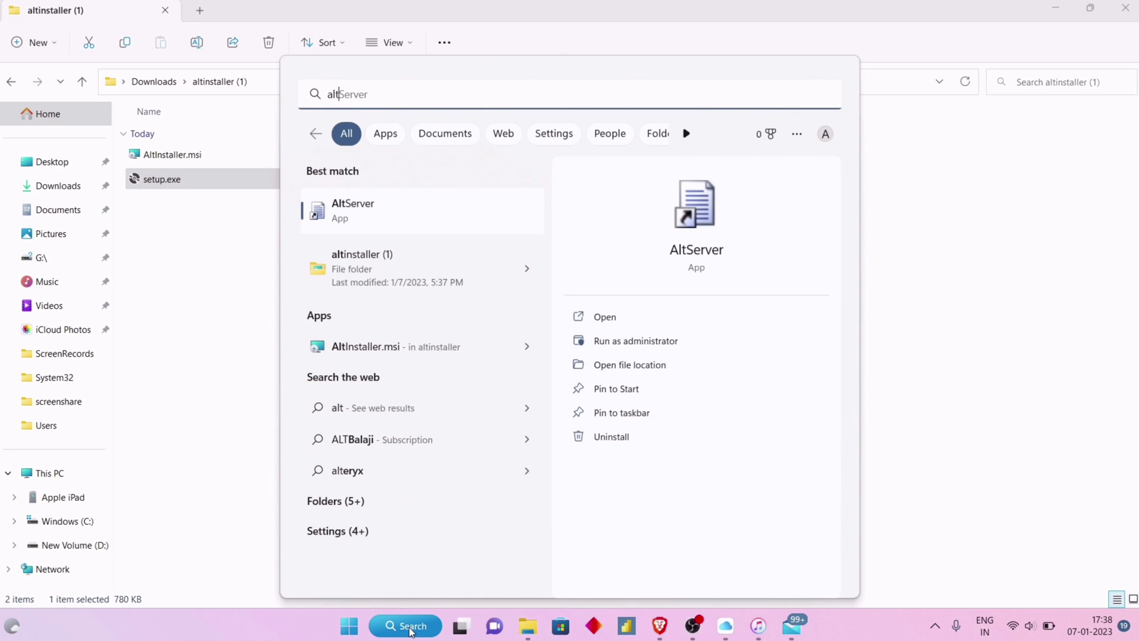
right_click(376, 205)
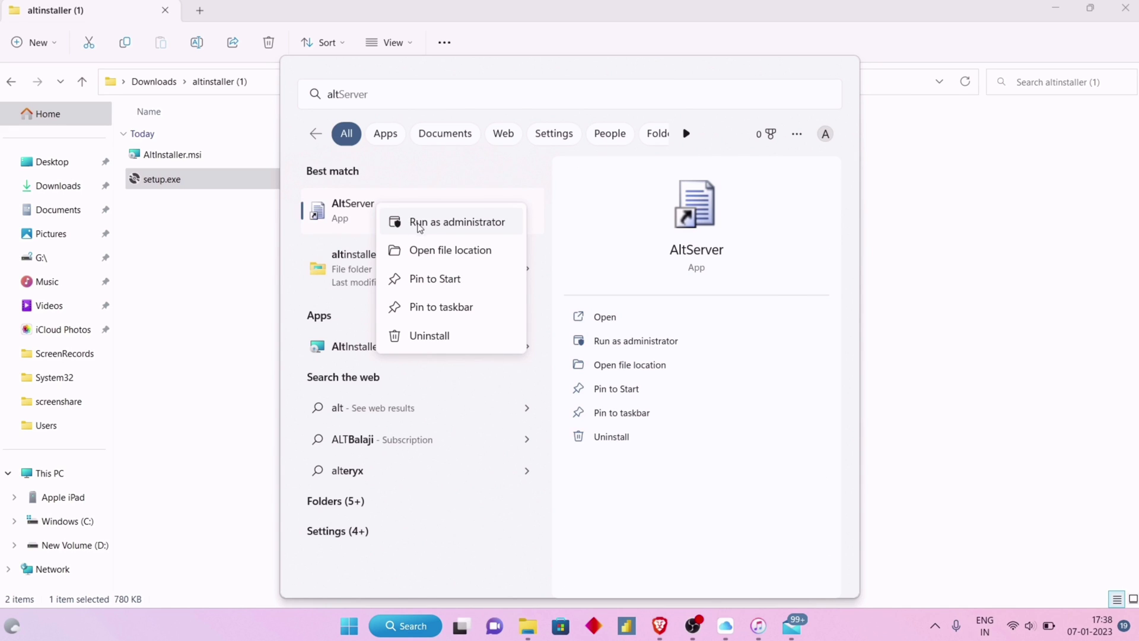
click(483, 227)
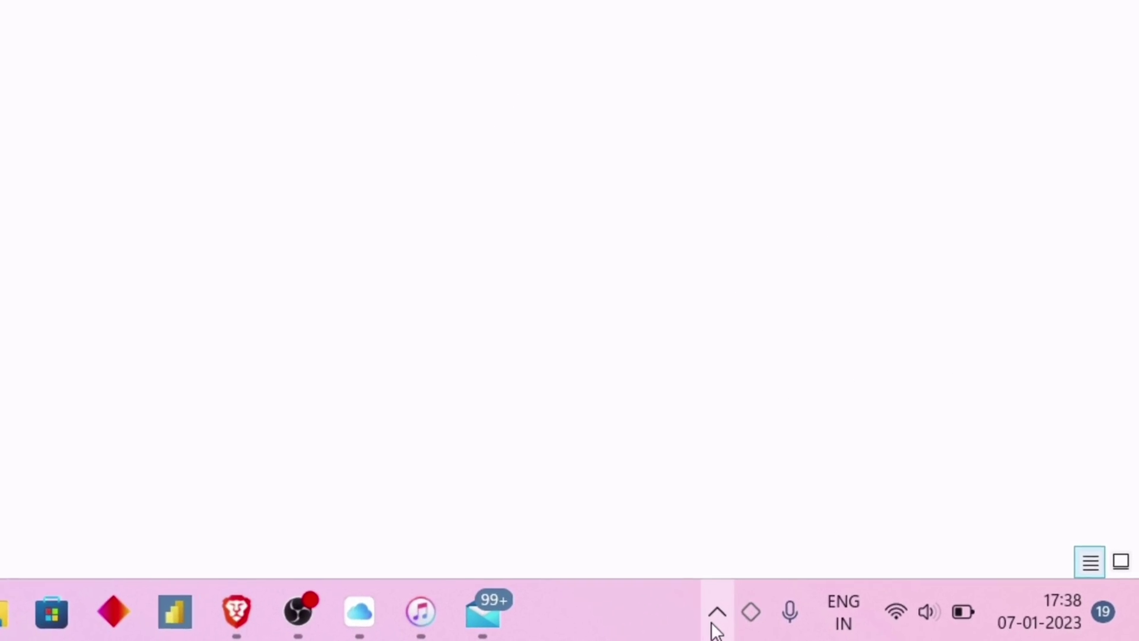
- From the hidden tray icons, bring up AltServer's Install AltStore list showing the connected iPad
click(715, 618)
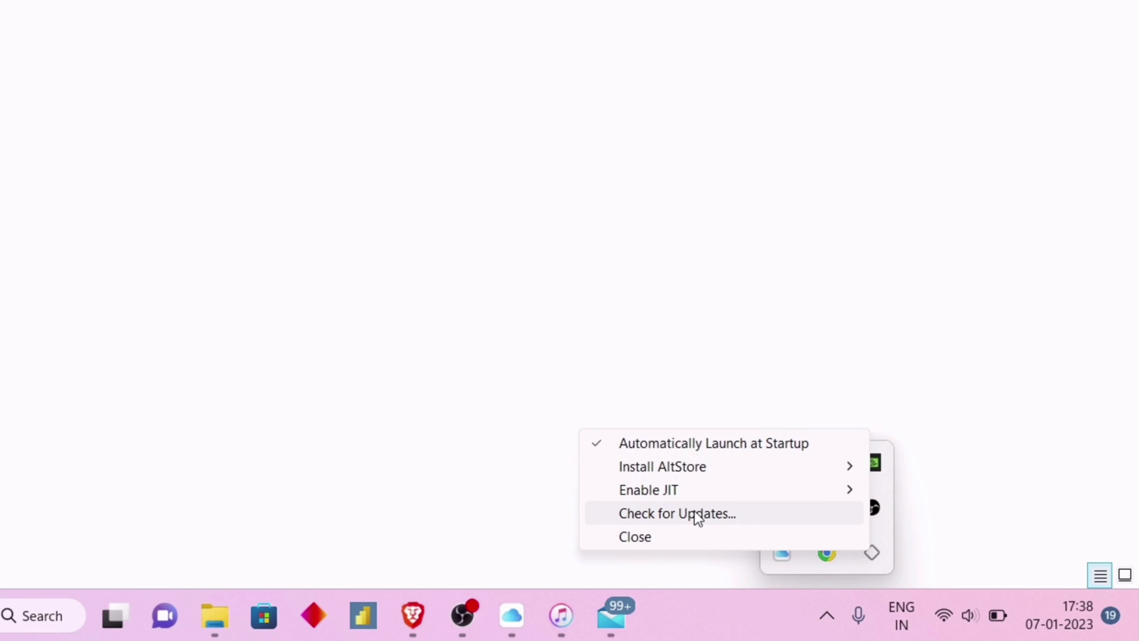
mouse_move(692, 493)
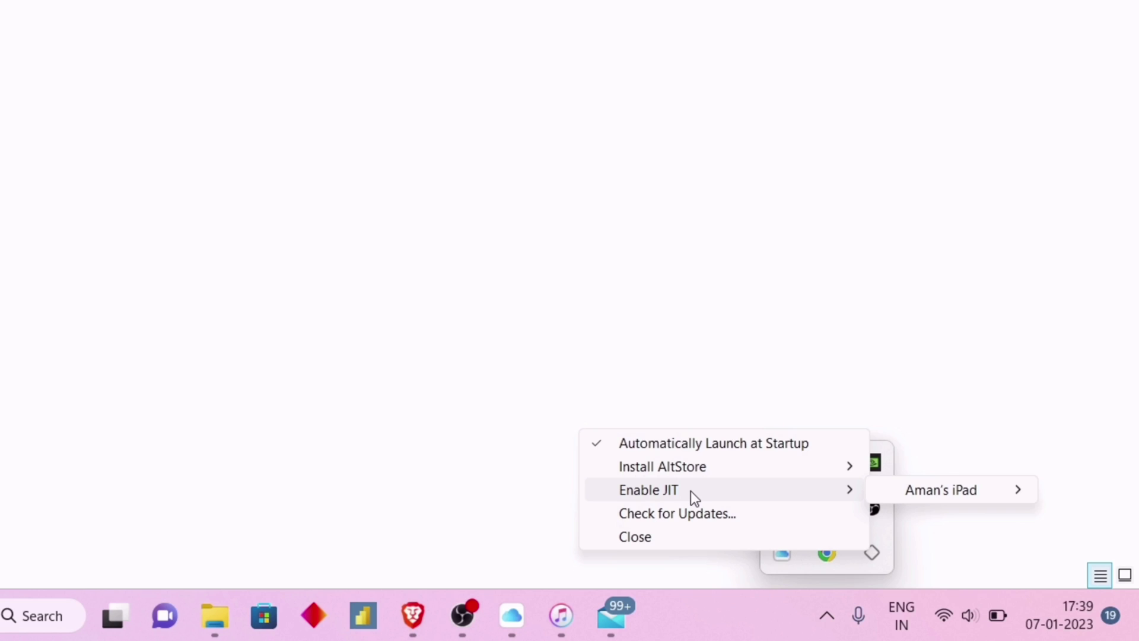
mouse_move(693, 469)
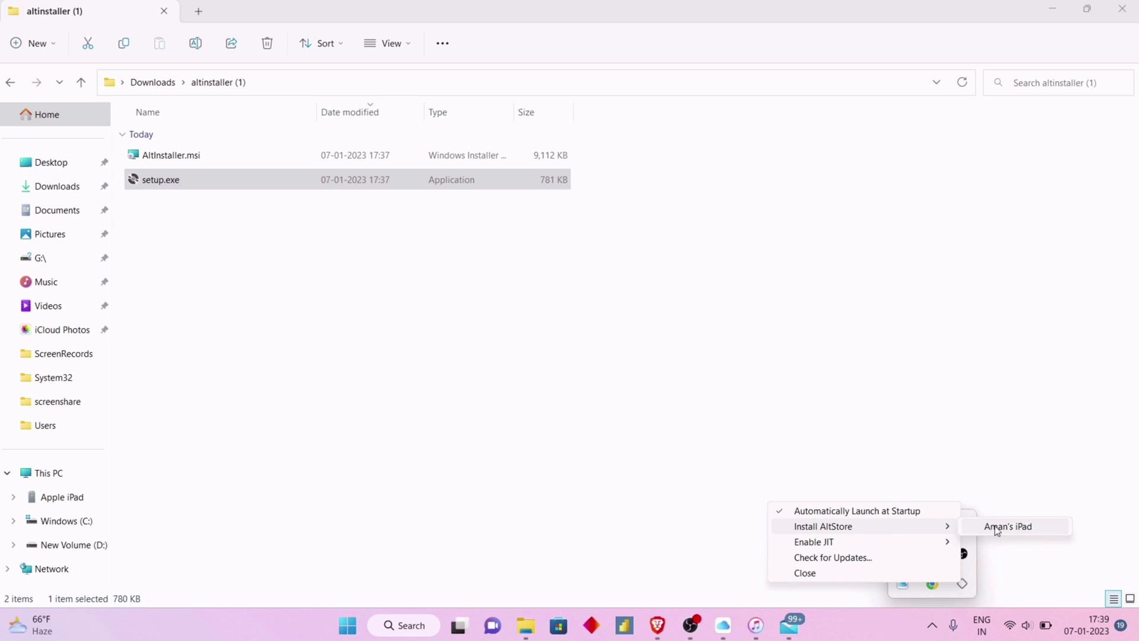
- Install AltStore onto the iPad by submitting the Apple ID and password, then minimize the window
click(1004, 527)
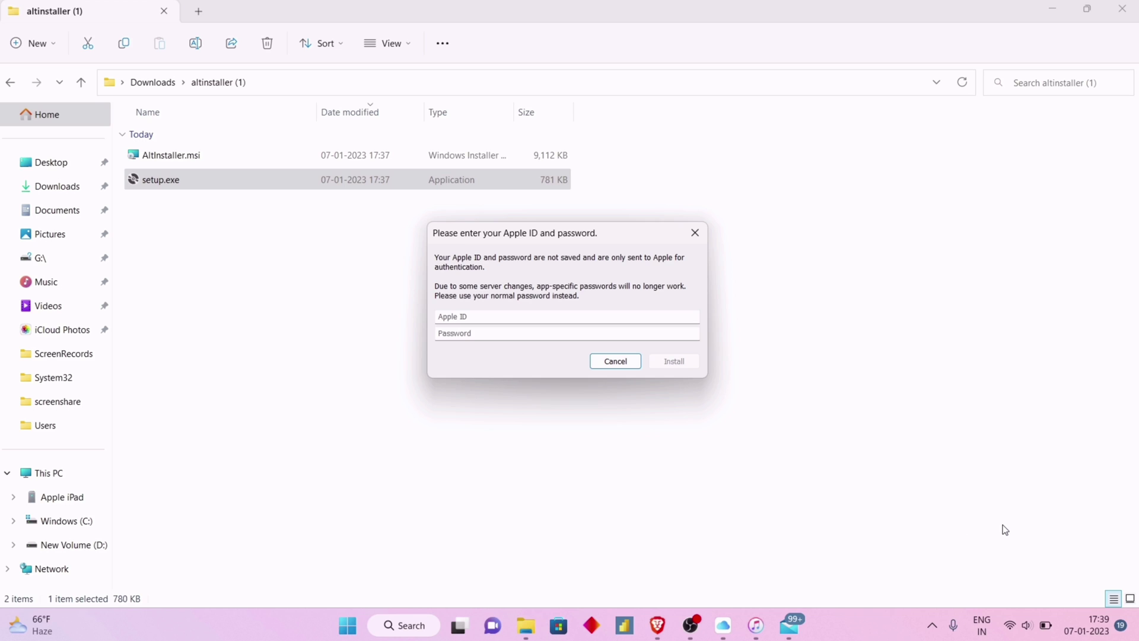
click(588, 317)
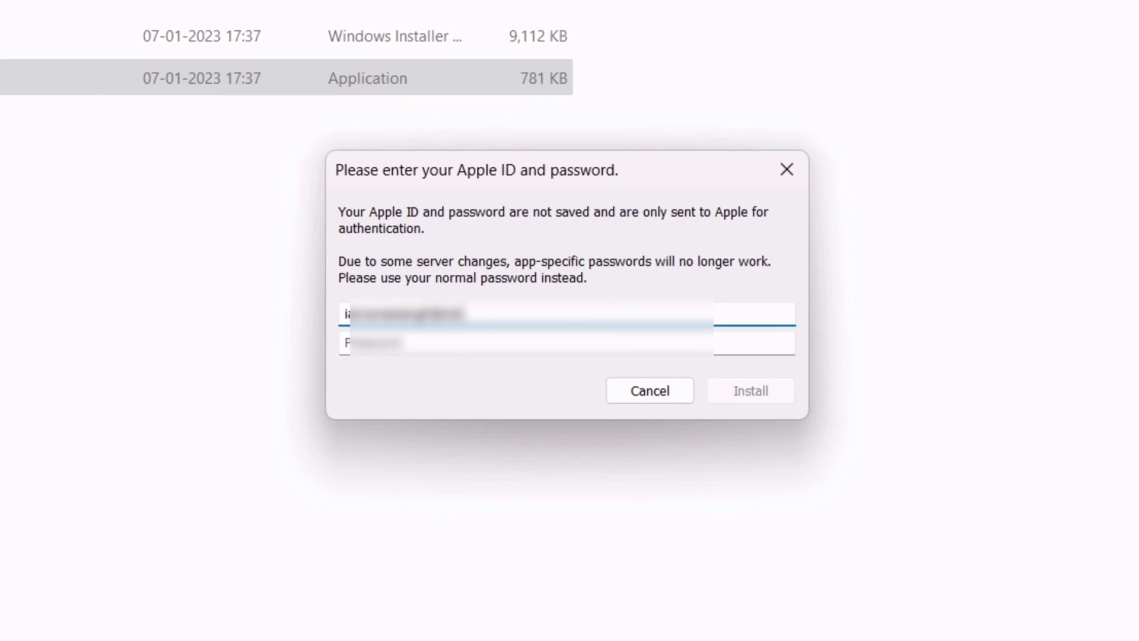
key(Tab)
key(ctrl+v)
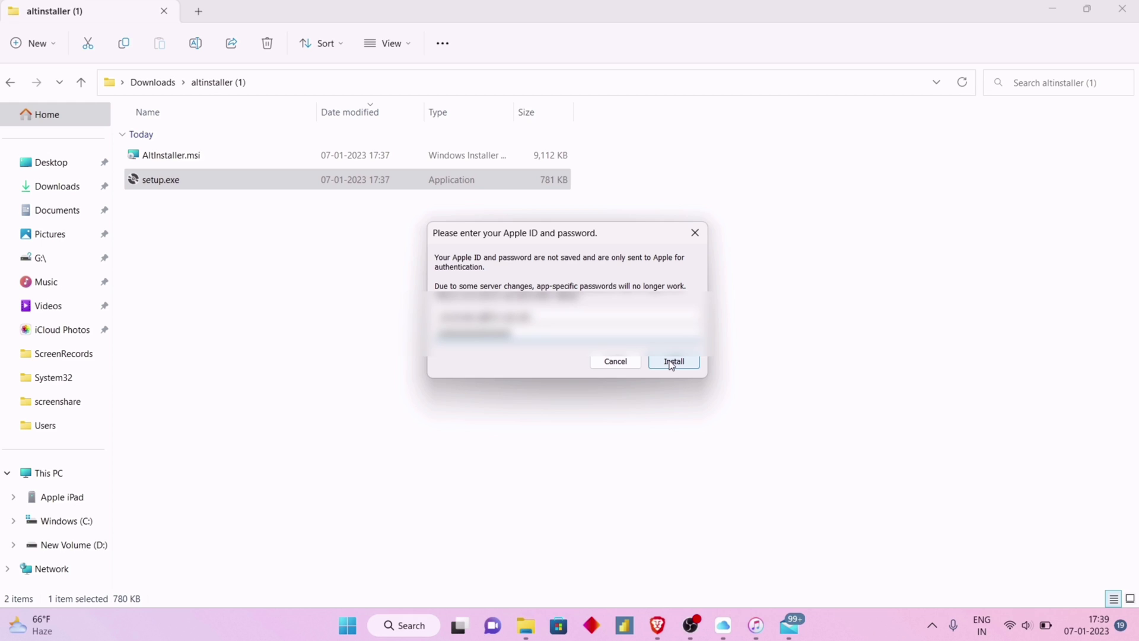
click(751, 390)
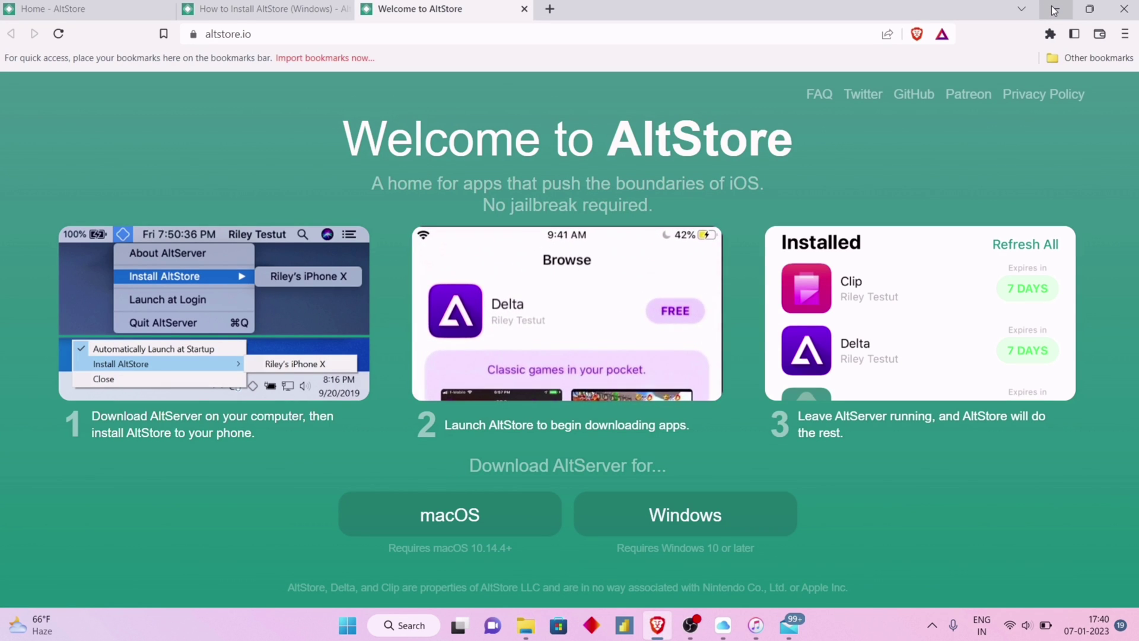
click(1052, 7)
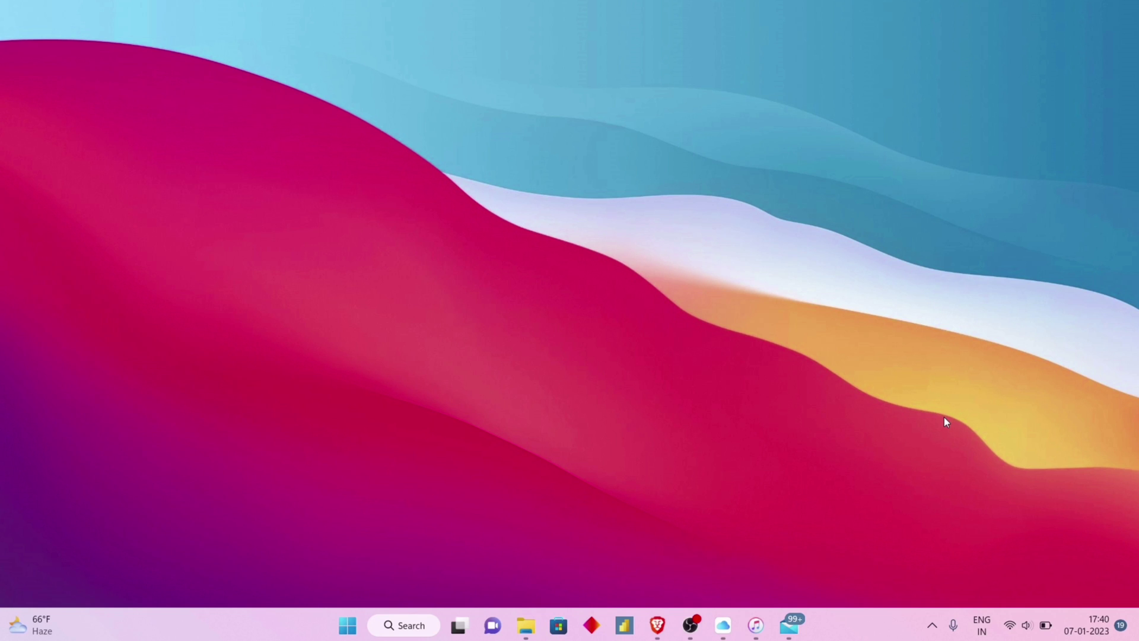
- Bring up the mirrored iPad home screen window from the taskbar tray
click(932, 625)
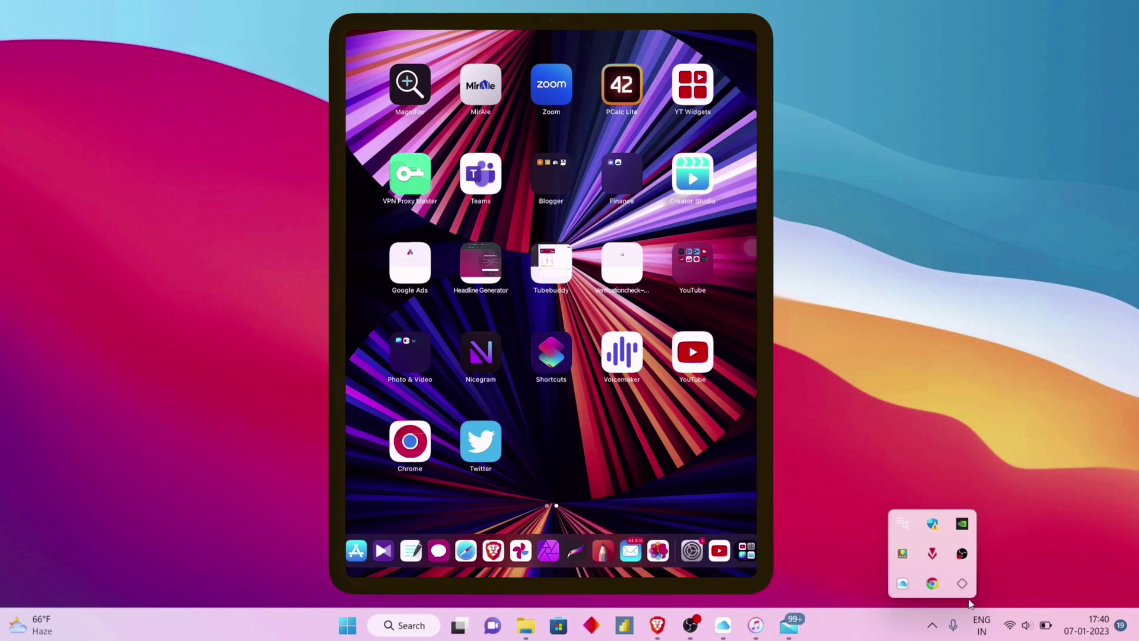